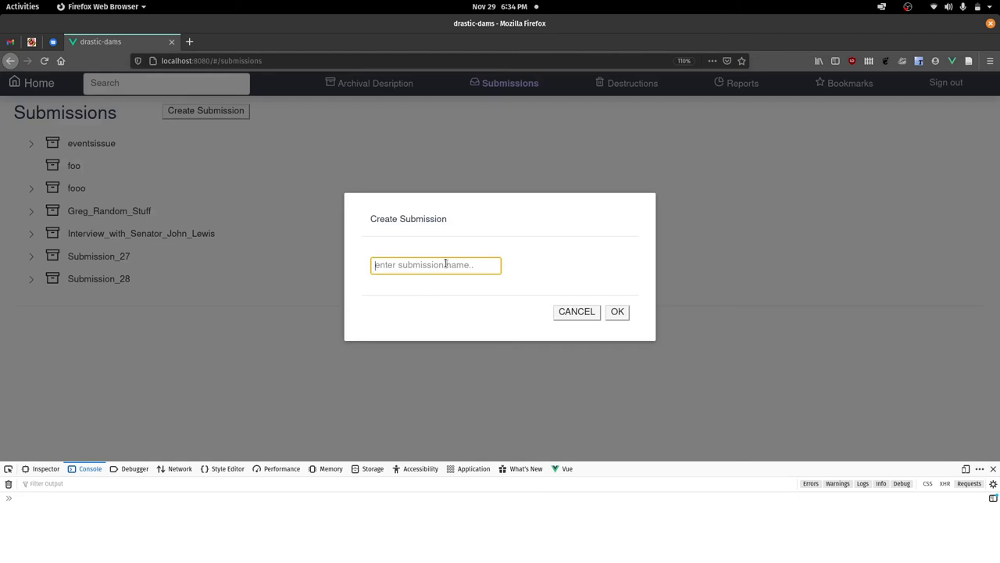
Create a submission named a_submission_19, refresh the submissions list, and close the developer console.
{"action": "type", "text": "ssion_19"}
{"action": "left_click", "coordinate": [617, 312]}
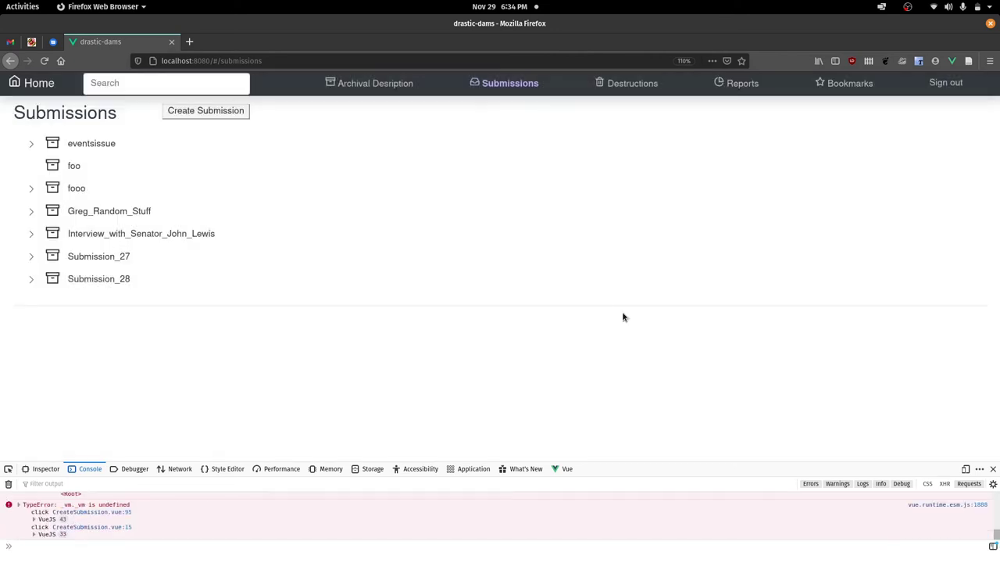
{"action": "key", "text": "F5"}
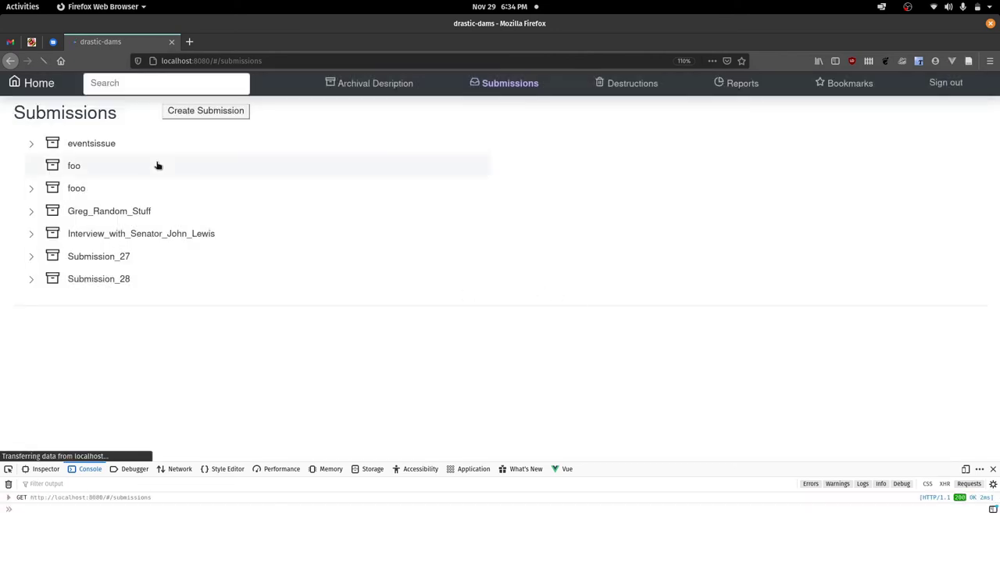
{"action": "left_click", "coordinate": [993, 469]}
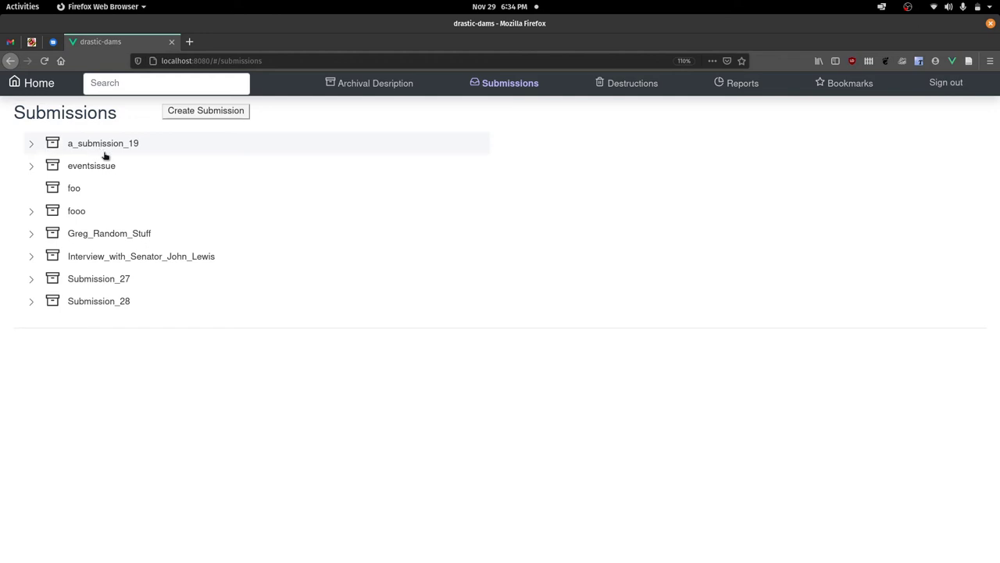
Switch to the file manager and add the D01 folder from F01 to a_submission_19.
{"action": "key", "text": "alt+Tab"}
{"action": "key", "text": "alt+Tab"}
{"action": "key", "text": "alt+Tab"}
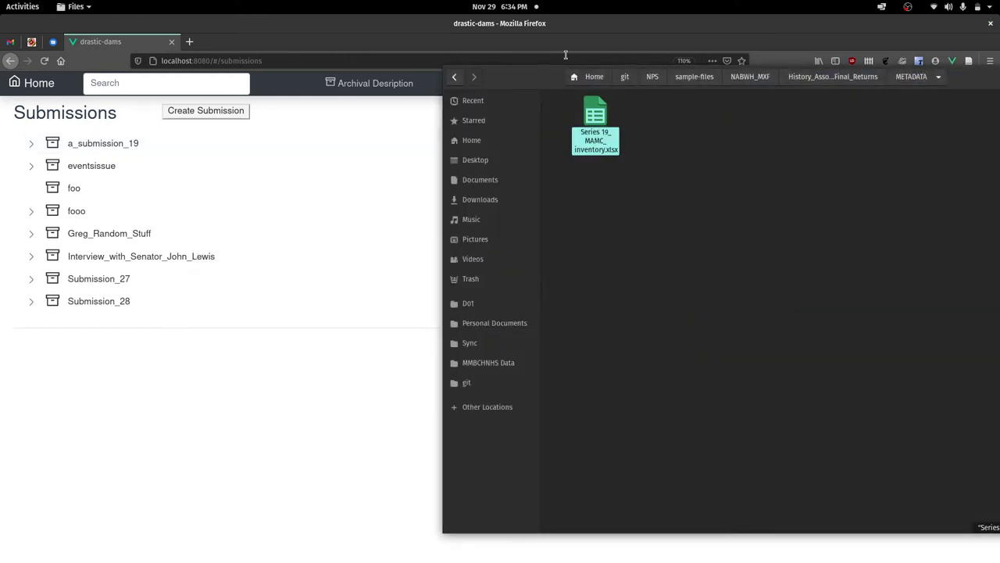
{"action": "left_click", "coordinate": [469, 305]}
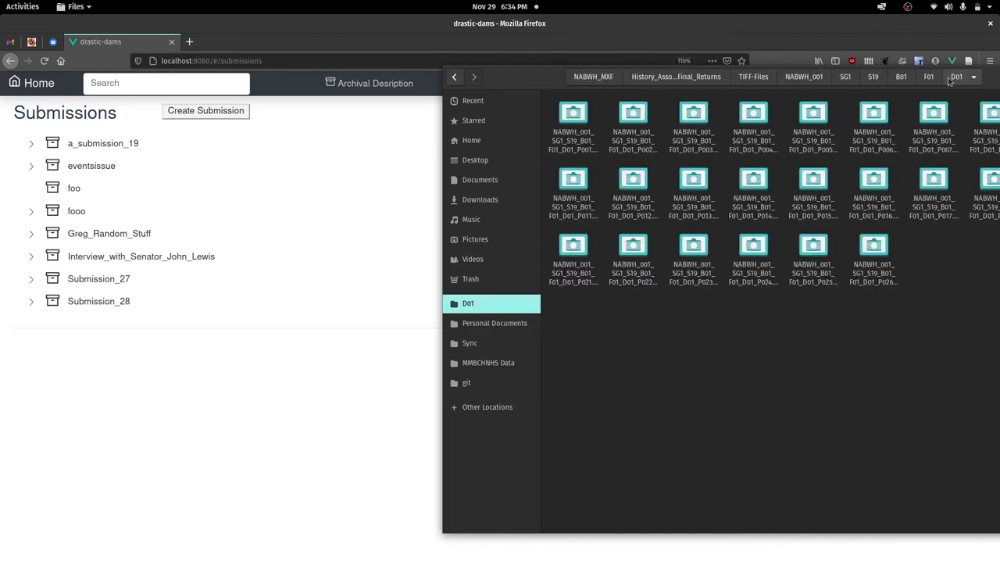
{"action": "left_click", "coordinate": [955, 76]}
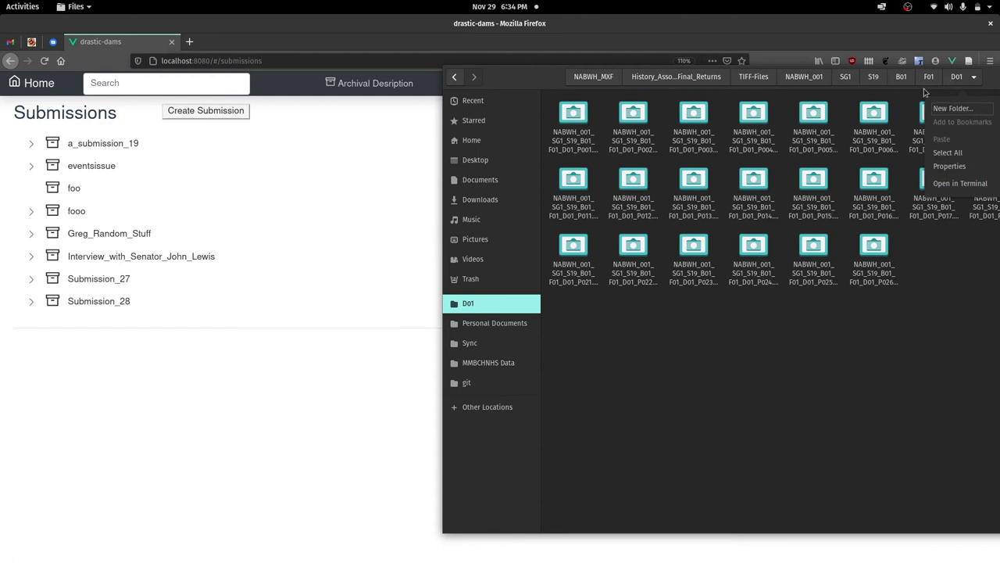
{"action": "left_click", "coordinate": [860, 315]}
{"action": "left_click", "coordinate": [929, 77]}
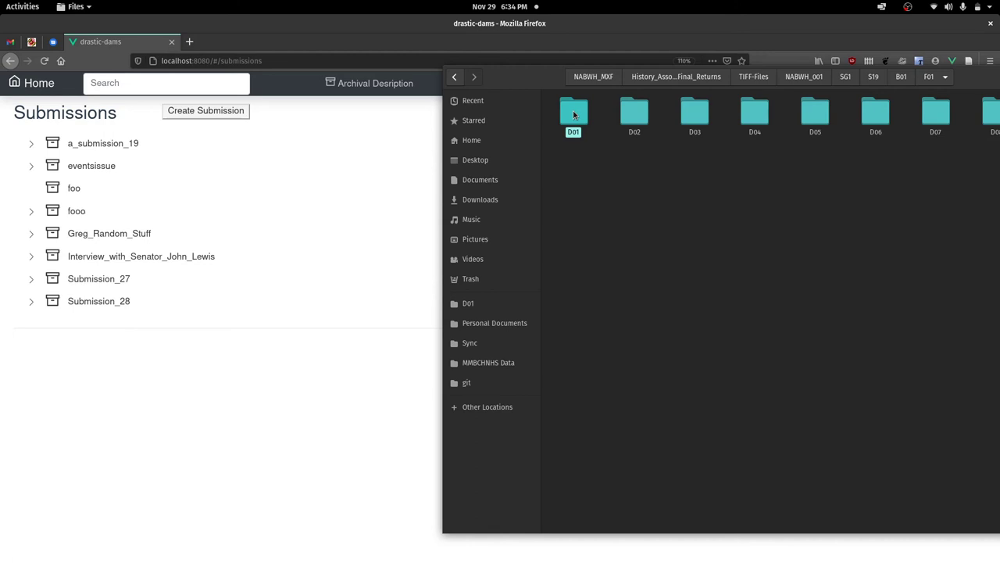
{"action": "left_click_drag", "start_coordinate": [573, 115], "coordinate": [119, 145]}
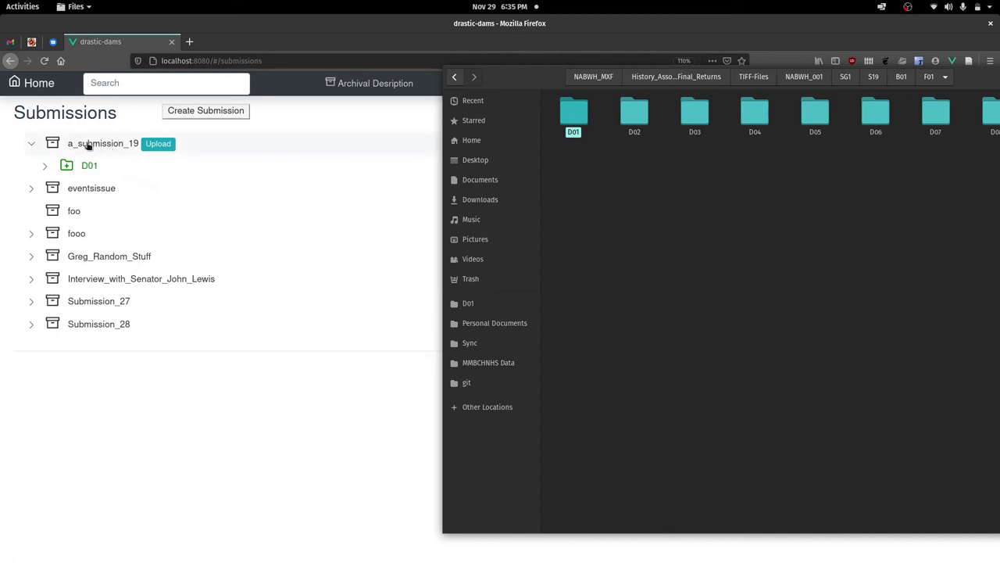
{"action": "left_click", "coordinate": [118, 401]}
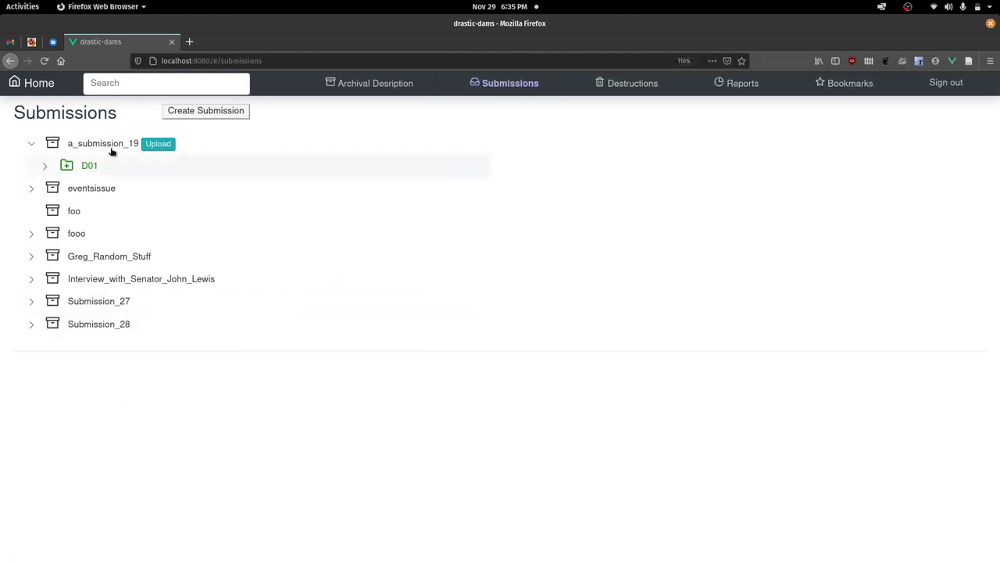
Examine the description of NABWH_001_SG1_S19_B01_F01_D01_P001.tif in the D01 folder of a_submission_19, then collapse the folder.
{"action": "left_click", "coordinate": [46, 168]}
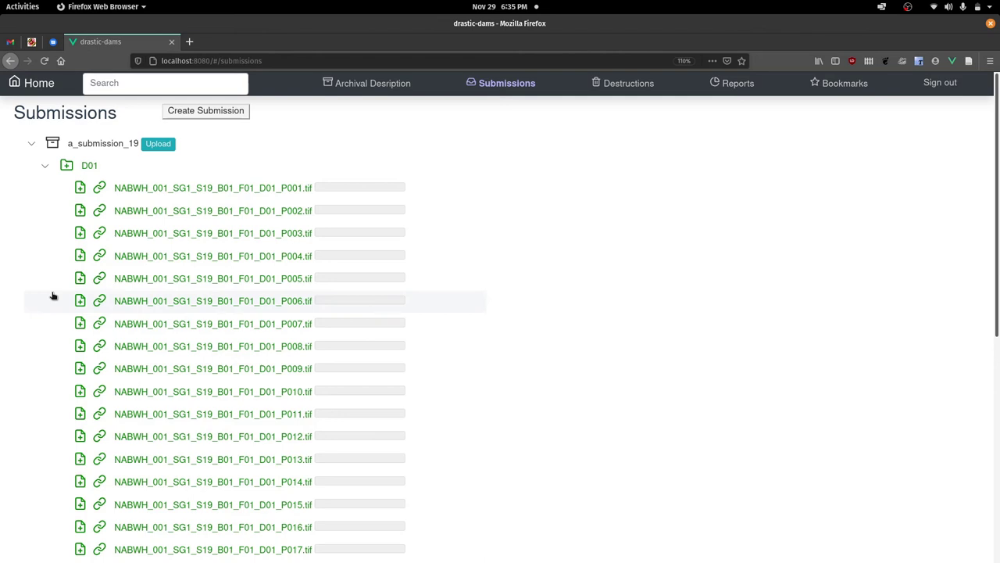
{"action": "left_click", "coordinate": [157, 187]}
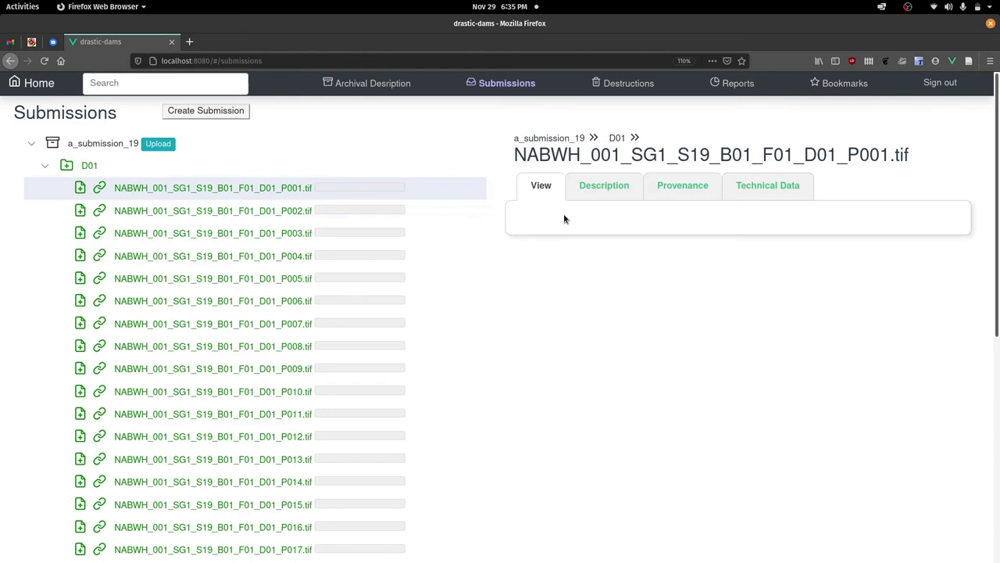
{"action": "left_click", "coordinate": [606, 188]}
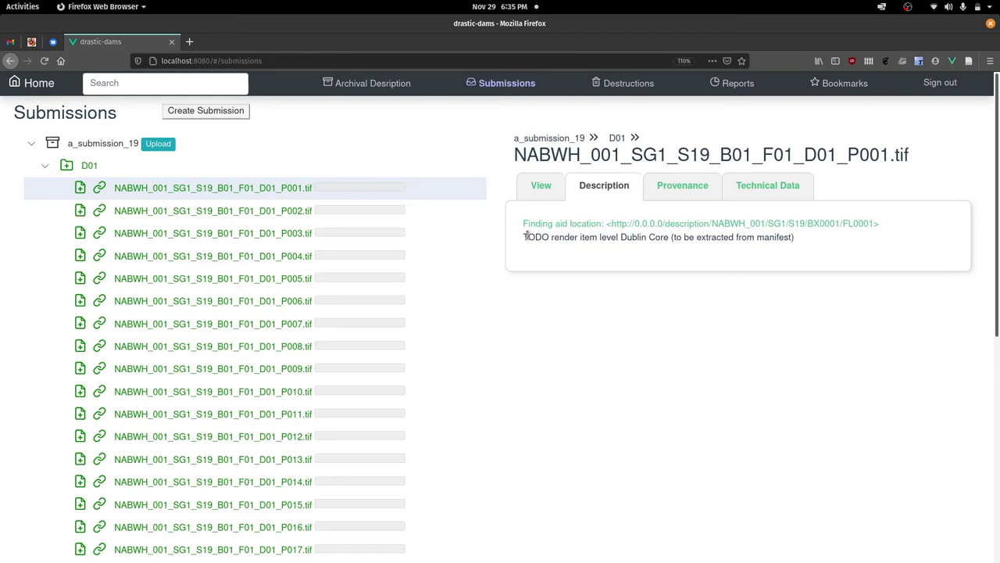
{"action": "left_click", "coordinate": [47, 168]}
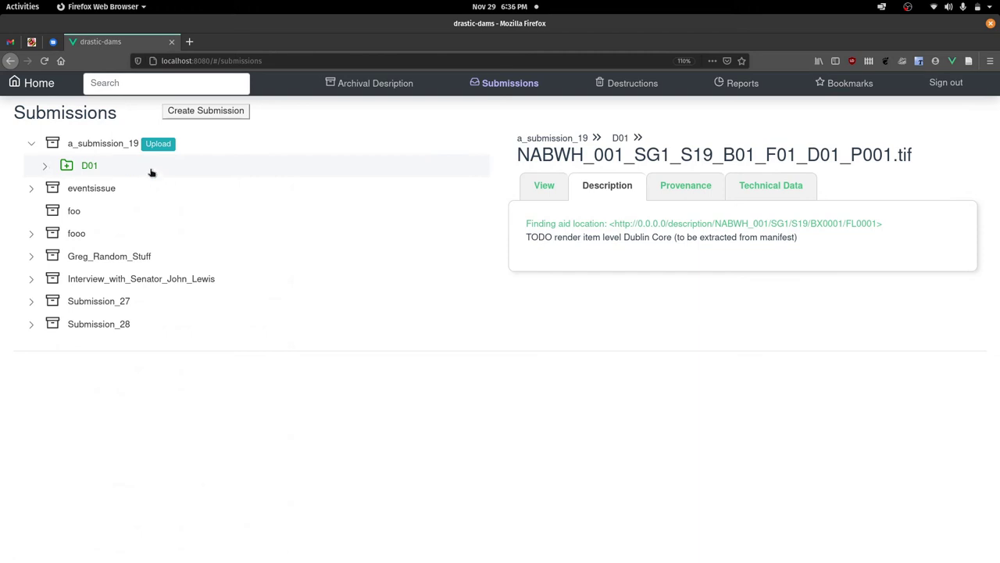
Switch to the file manager and open the METADATA folder inside the History_Asso...Final_Returns folder of NABWH_MXF.
{"action": "key", "text": "alt+Tab"}
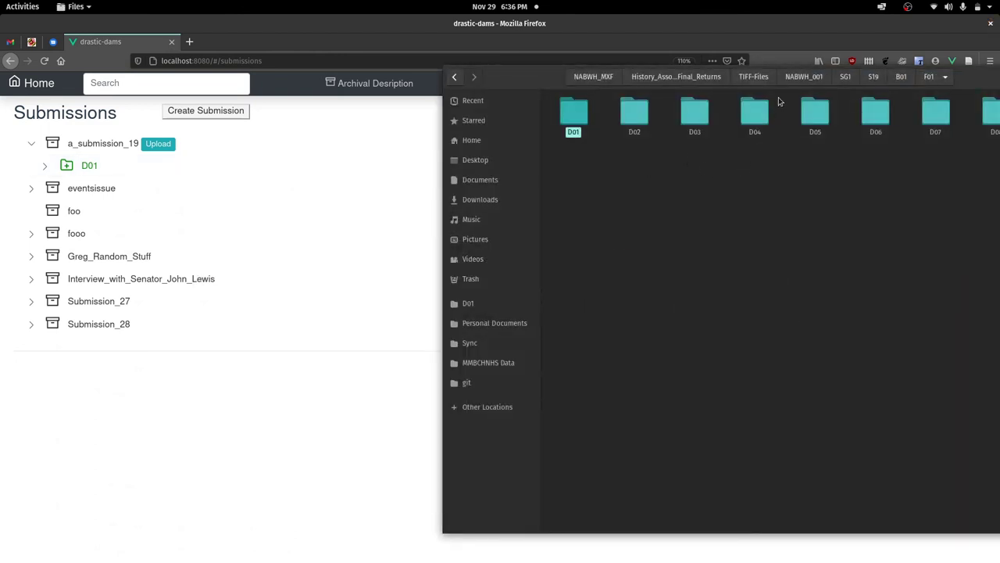
{"action": "left_click", "coordinate": [756, 76]}
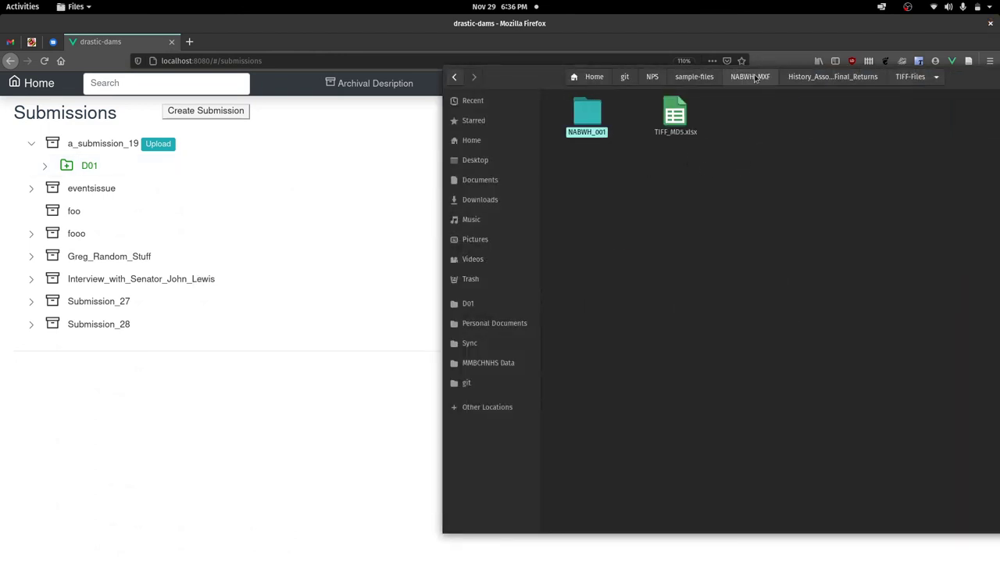
{"action": "left_click", "coordinate": [691, 77]}
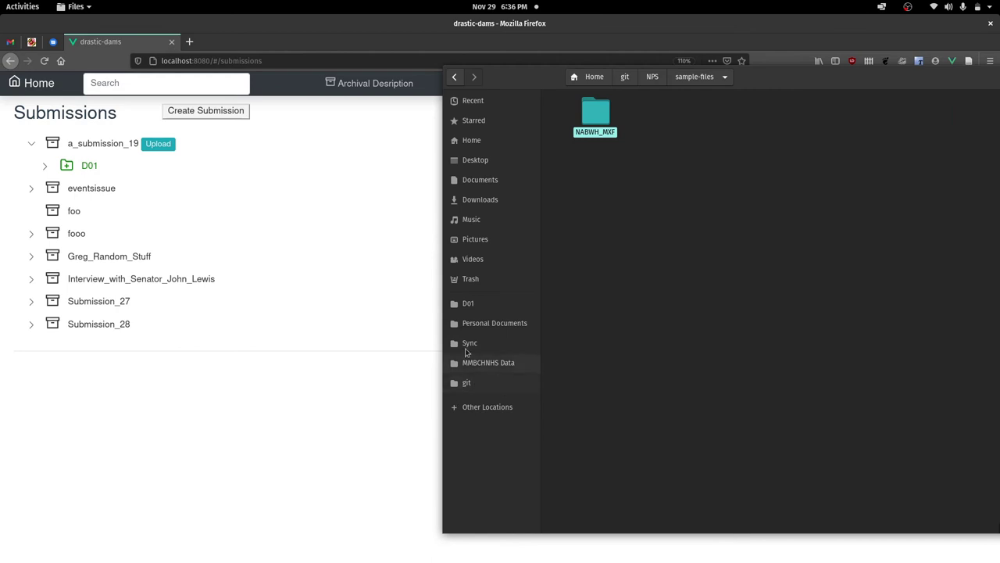
{"action": "left_click", "coordinate": [468, 303]}
{"action": "left_click", "coordinate": [752, 77]}
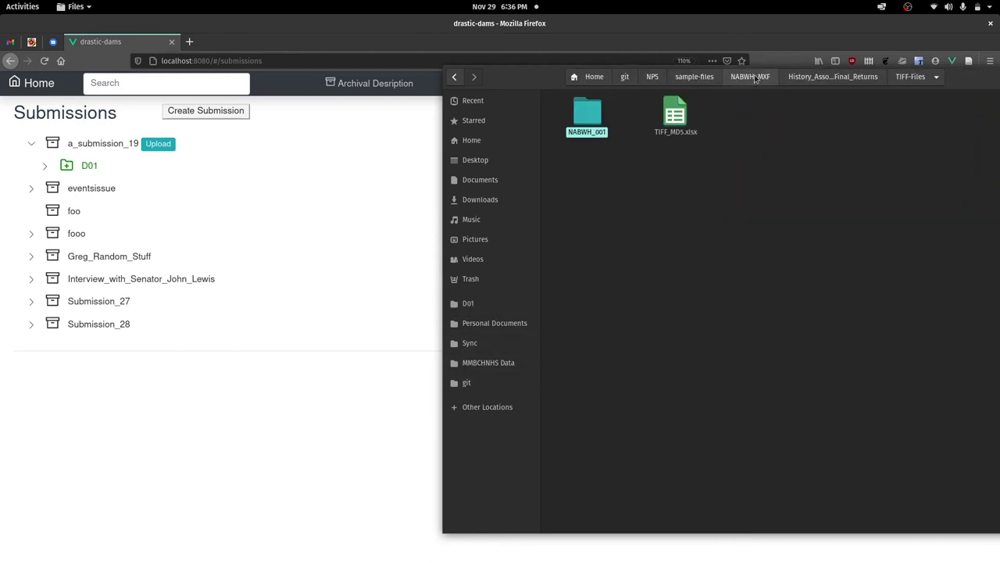
{"action": "left_click", "coordinate": [830, 77]}
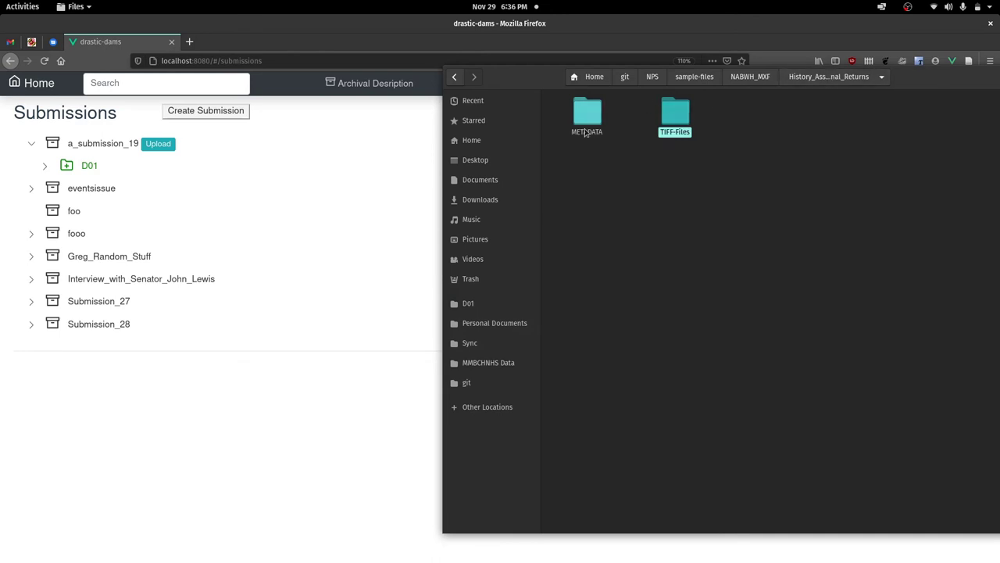
{"action": "left_click", "coordinate": [584, 118]}
{"action": "double_click", "coordinate": [583, 122]}
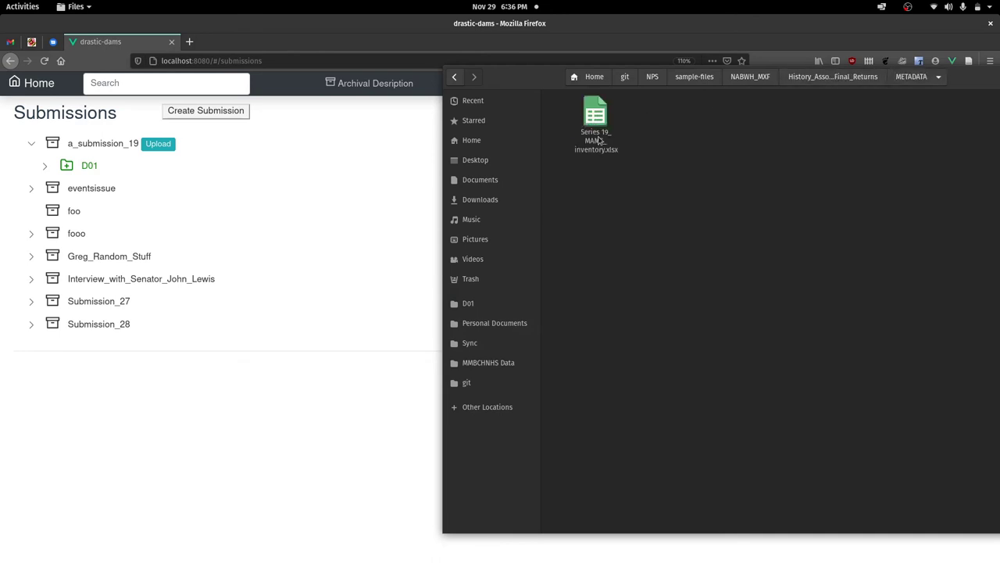
Open Series 19_MAMC_inventory.xlsx in LibreOffice Calc and inspect the identifiers of the first three documents.
{"action": "left_click", "coordinate": [590, 114]}
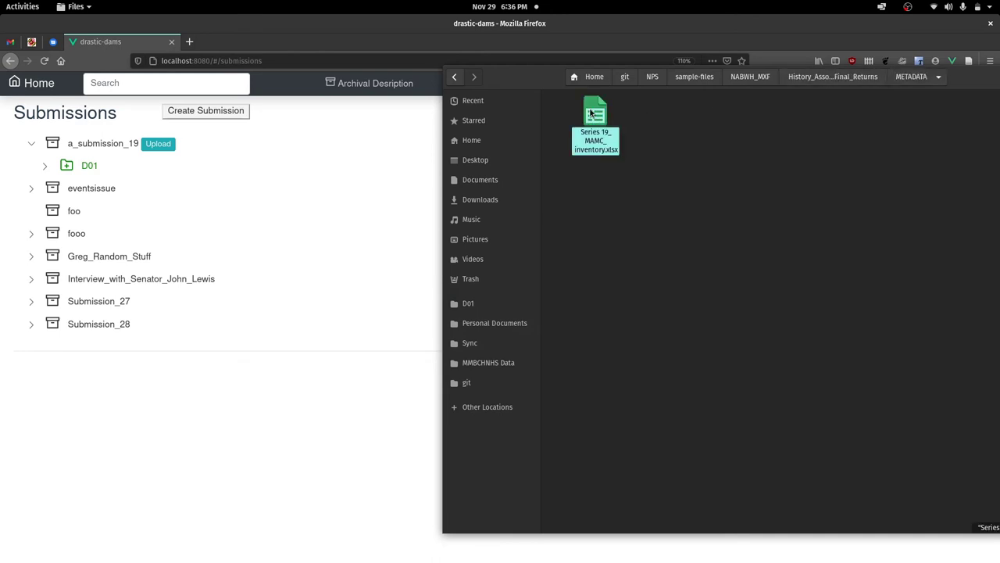
{"action": "double_click", "coordinate": [591, 114]}
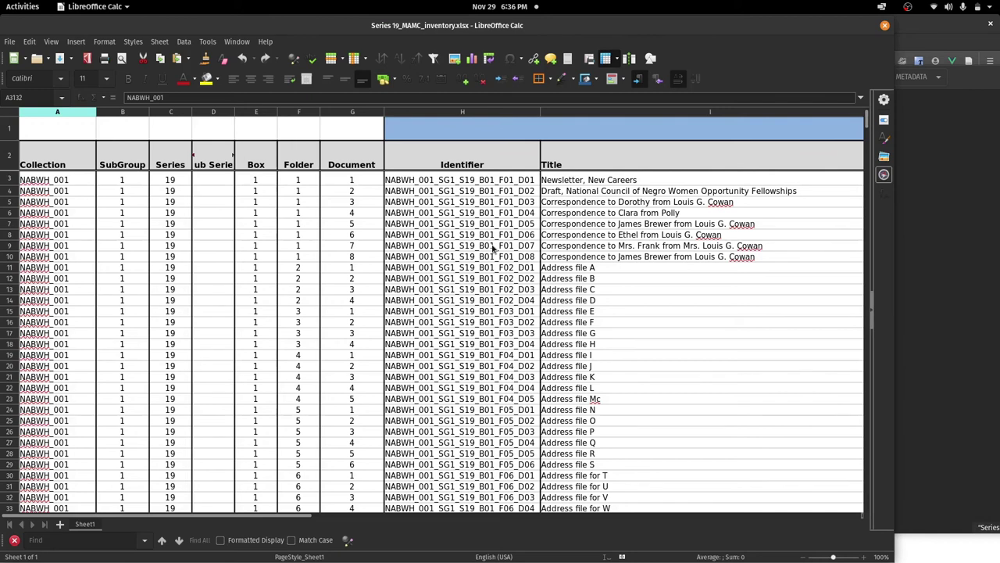
{"action": "left_click", "coordinate": [480, 182]}
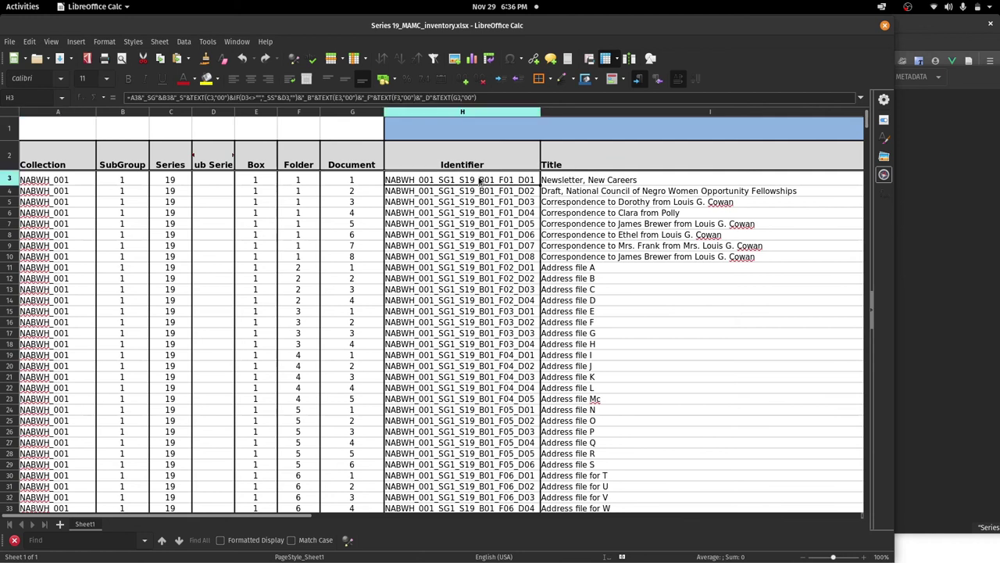
{"action": "left_click", "coordinate": [474, 192]}
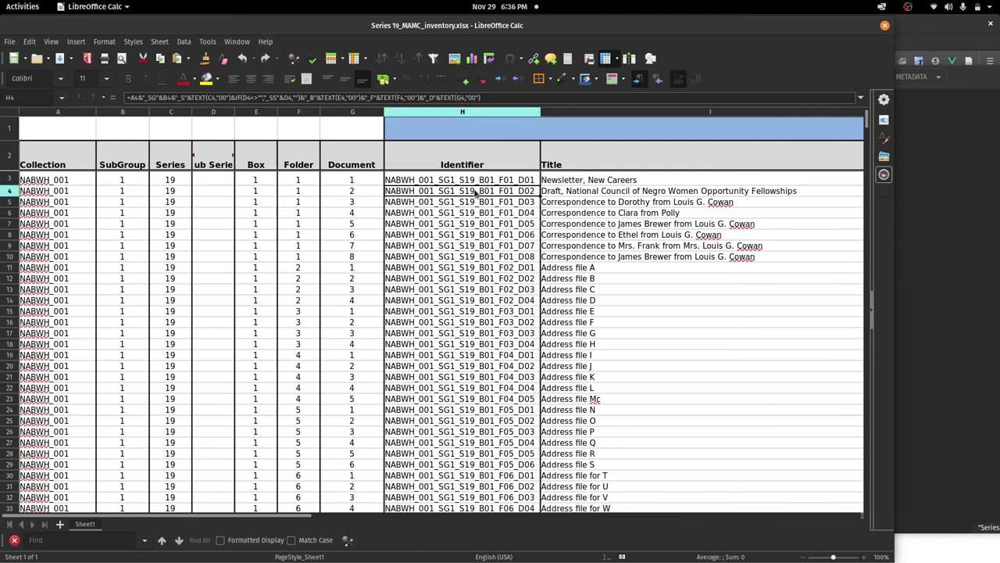
{"action": "left_click", "coordinate": [473, 204]}
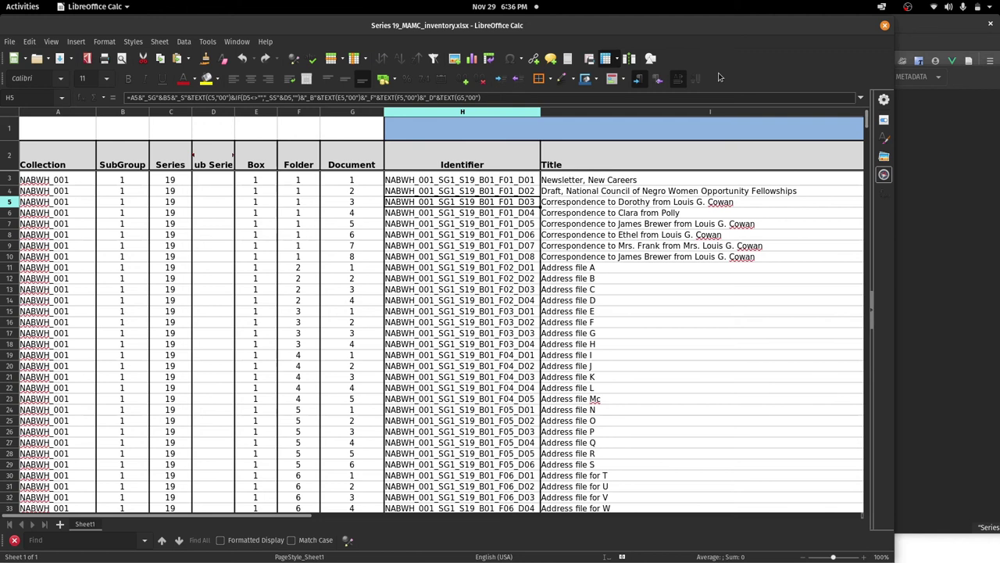
Switch back to the file manager and add Series 19_MAMC_inventory.xlsx to a_submission_19 in the browser.
{"action": "key", "text": "alt+Tab"}
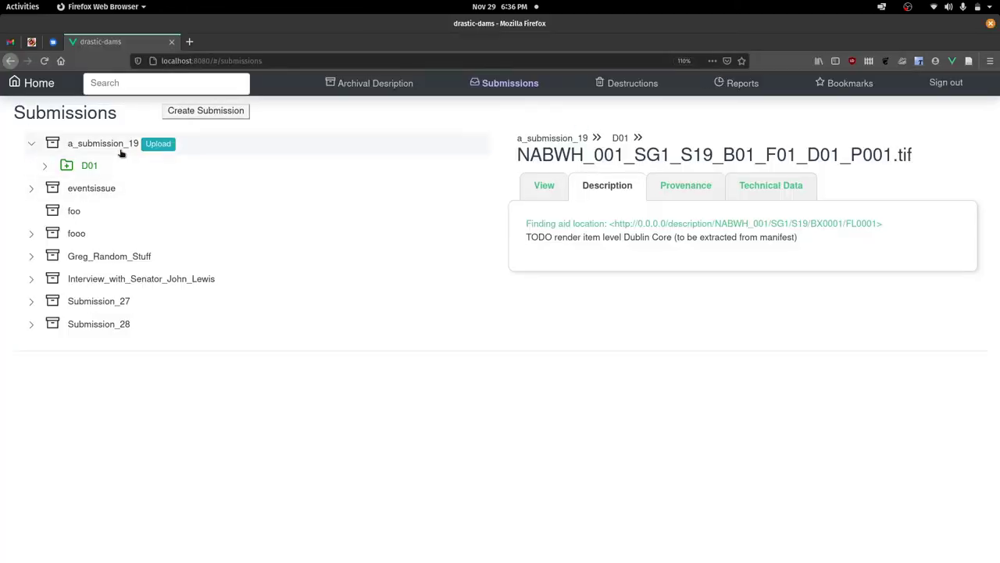
{"action": "key", "text": "alt+Tab"}
{"action": "key", "text": "alt+Tab"}
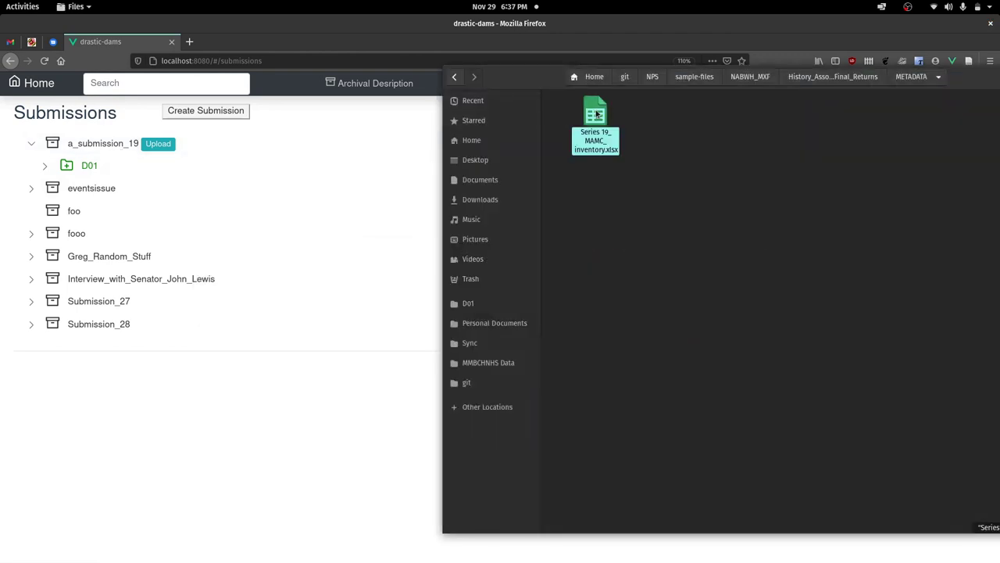
{"action": "left_click_drag", "start_coordinate": [598, 115], "coordinate": [98, 147]}
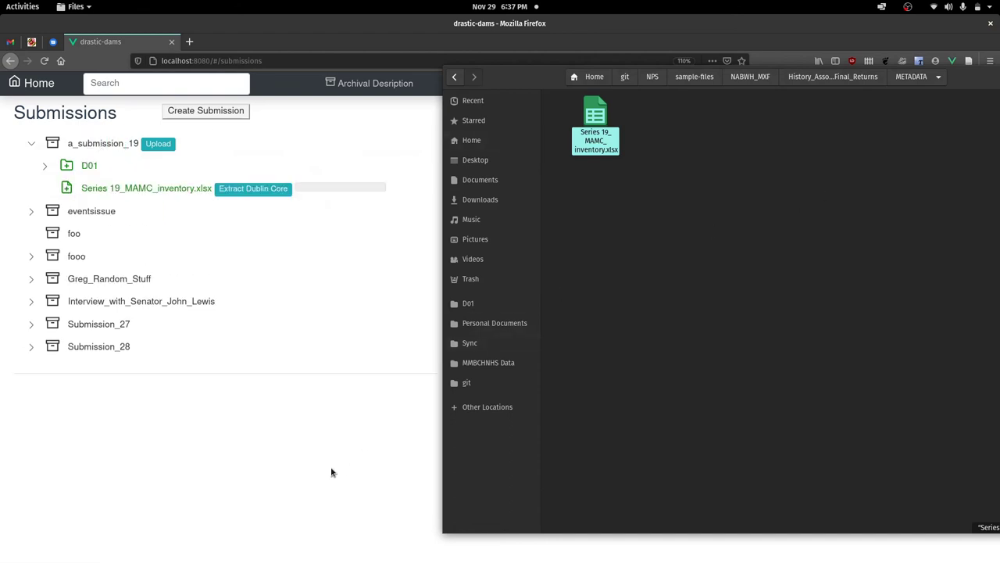
{"action": "left_click", "coordinate": [305, 484]}
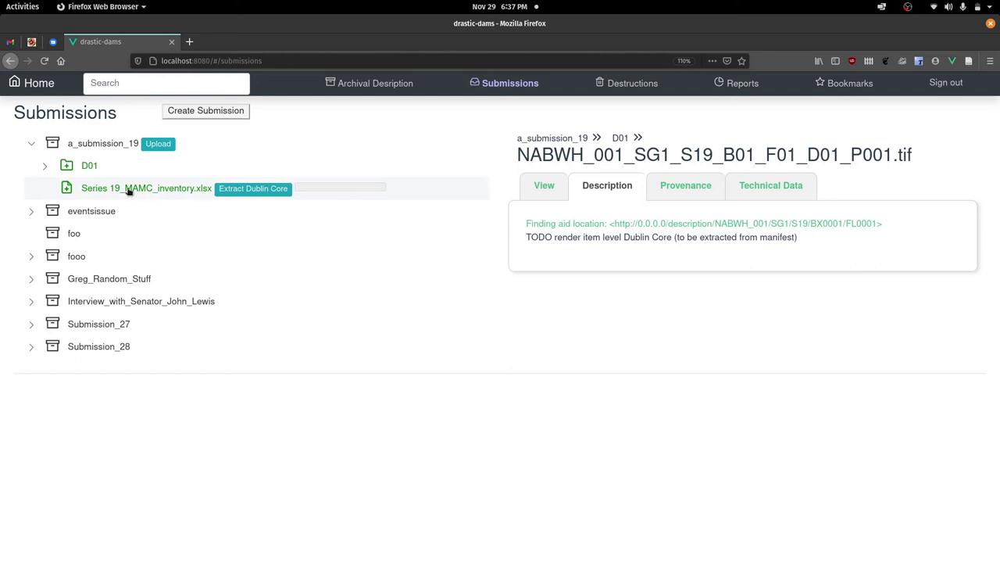
Extract Dublin Core from Series 19_MAMC_inventory.xlsx and view the extracted content, highlighting the complete record for document D01.
{"action": "left_click", "coordinate": [244, 192]}
{"action": "left_click", "coordinate": [45, 189]}
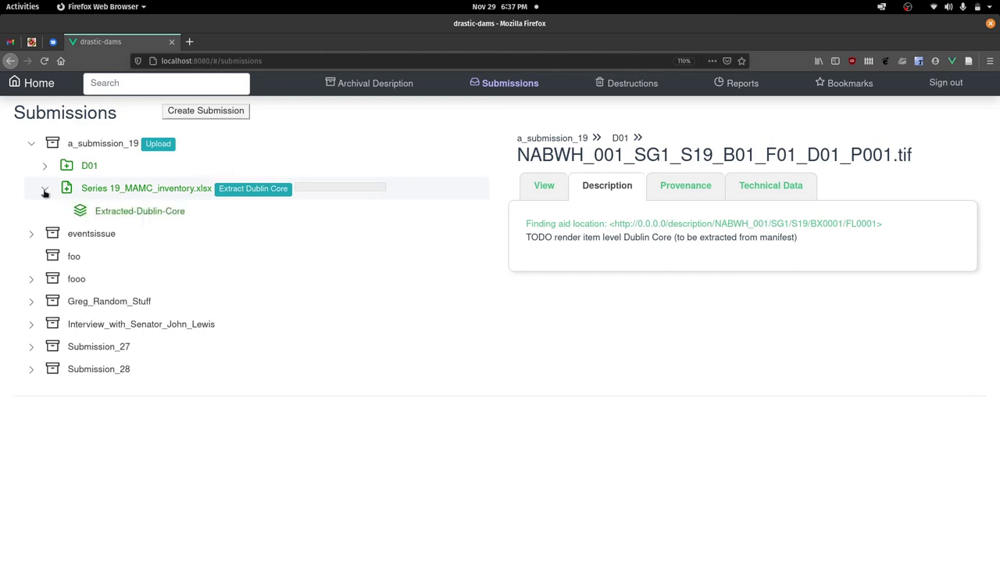
{"action": "left_click", "coordinate": [144, 215]}
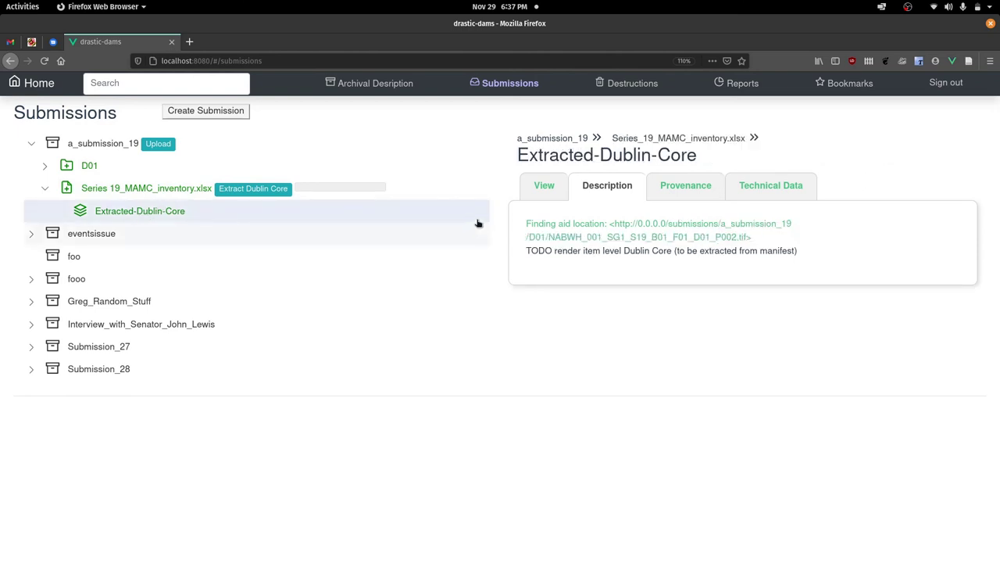
{"action": "left_click", "coordinate": [545, 183]}
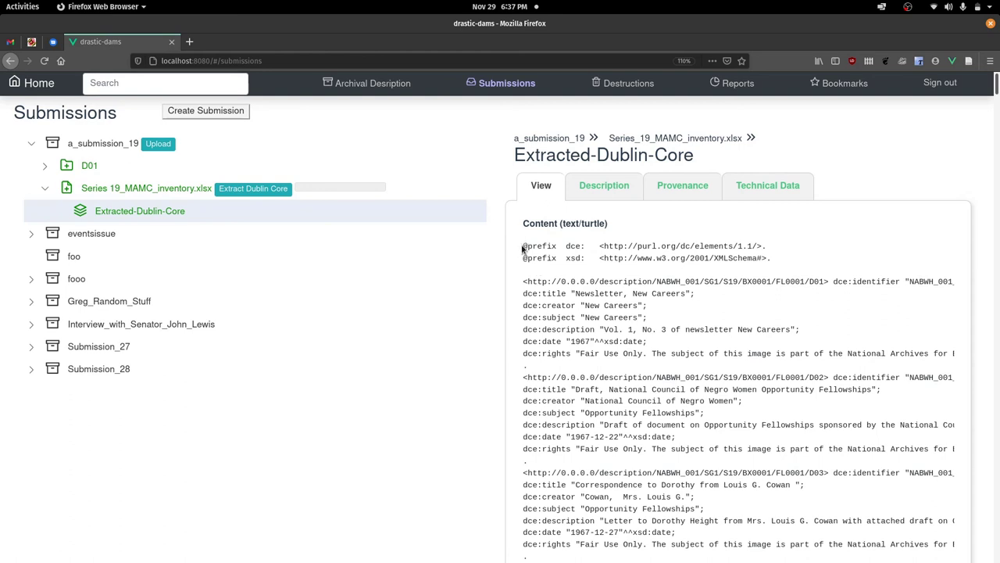
{"action": "left_click_drag", "start_coordinate": [523, 282], "coordinate": [541, 367]}
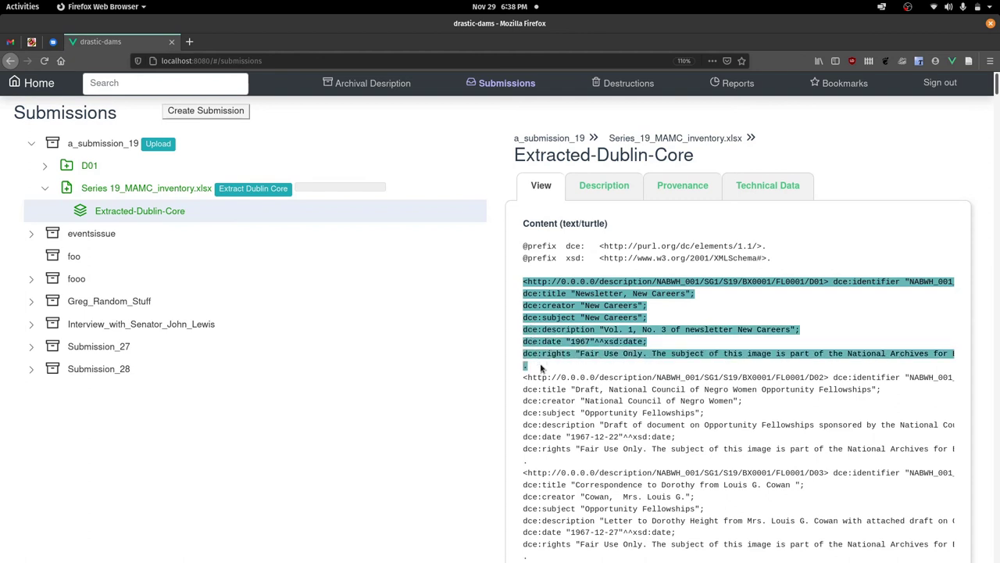